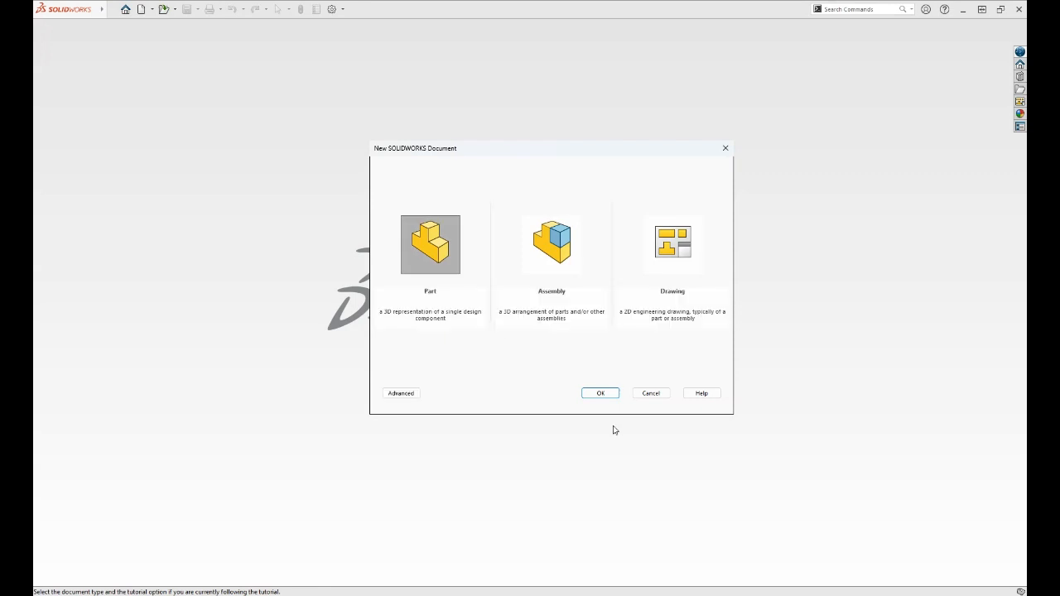
Create a new part document.
click(606, 392)
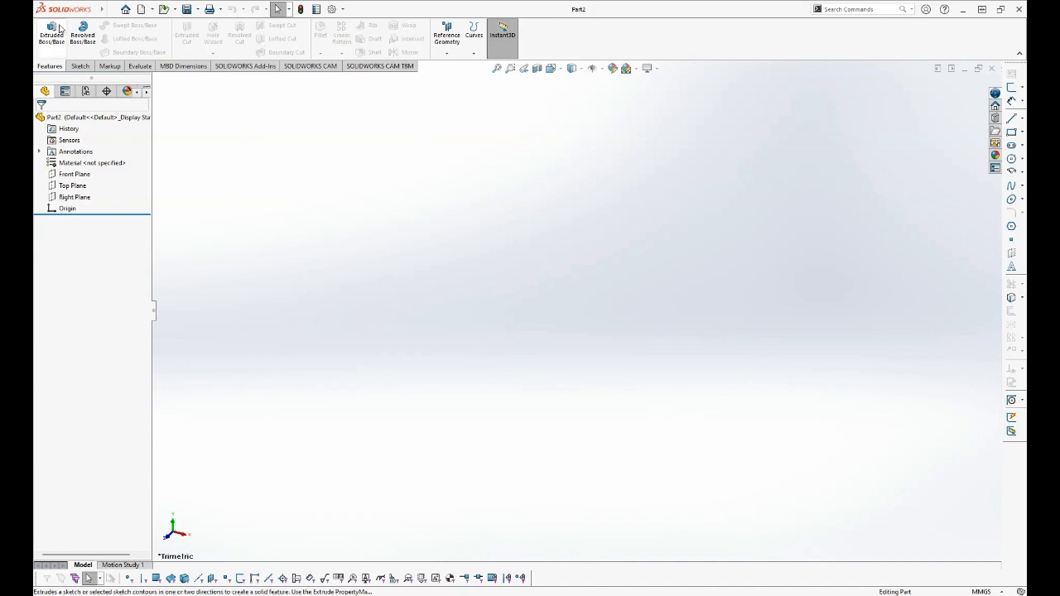
click(79, 67)
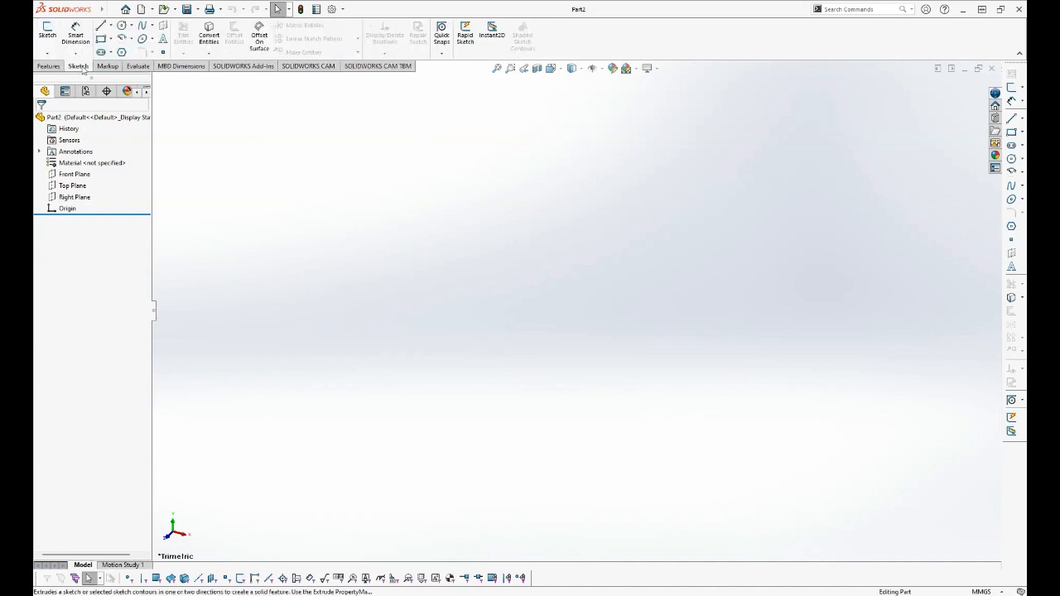
click(104, 67)
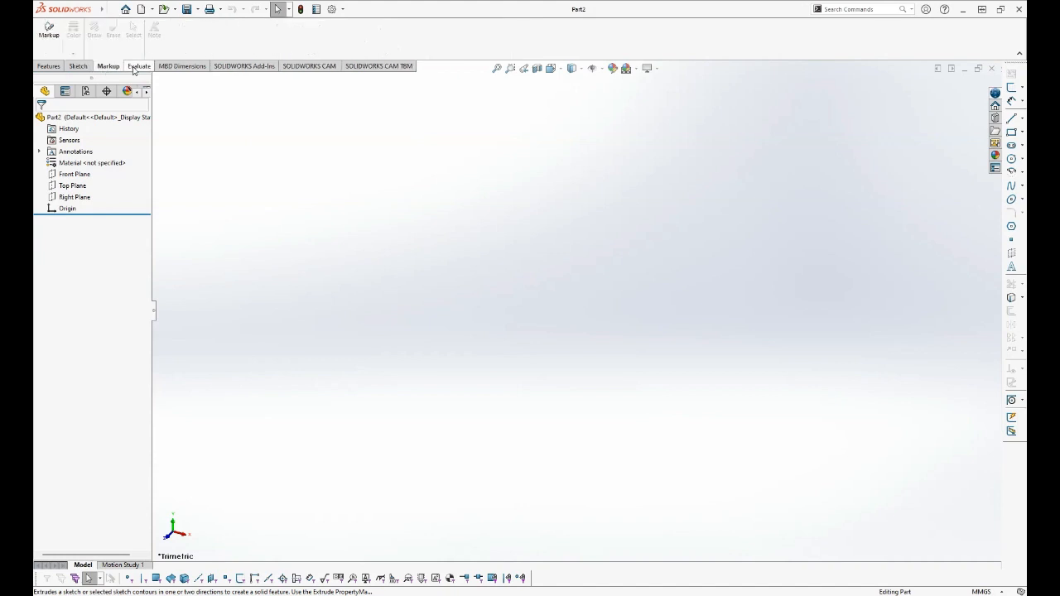
scroll(134, 70, up, 1)
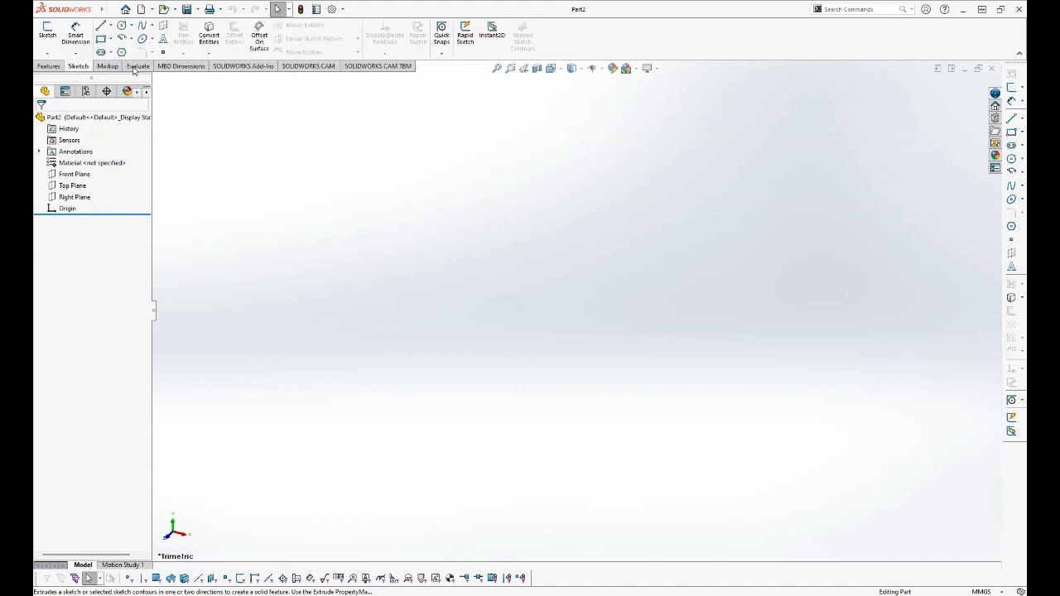
click(53, 69)
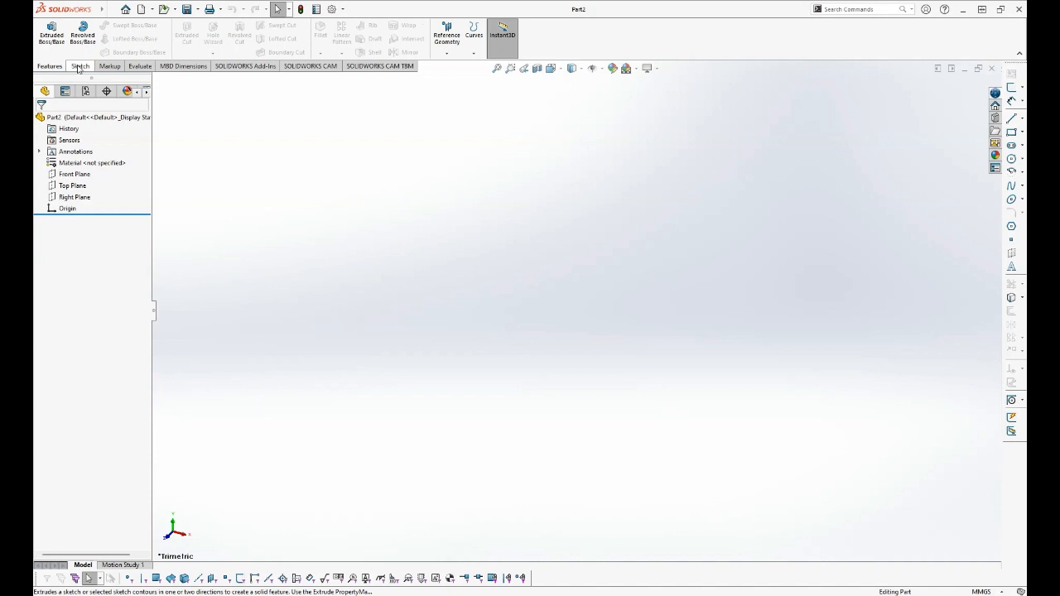
click(80, 66)
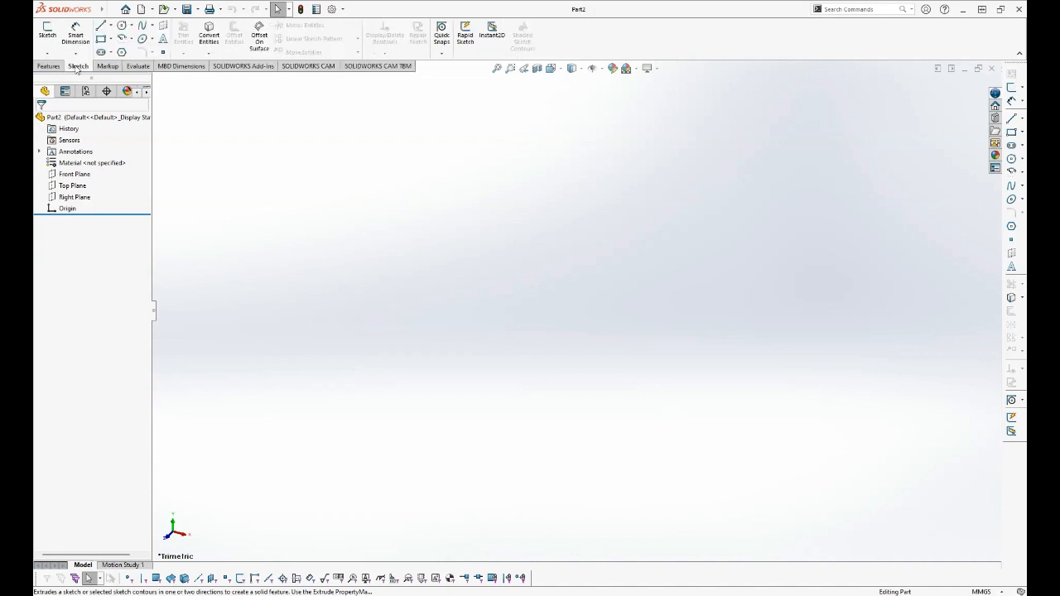
click(48, 67)
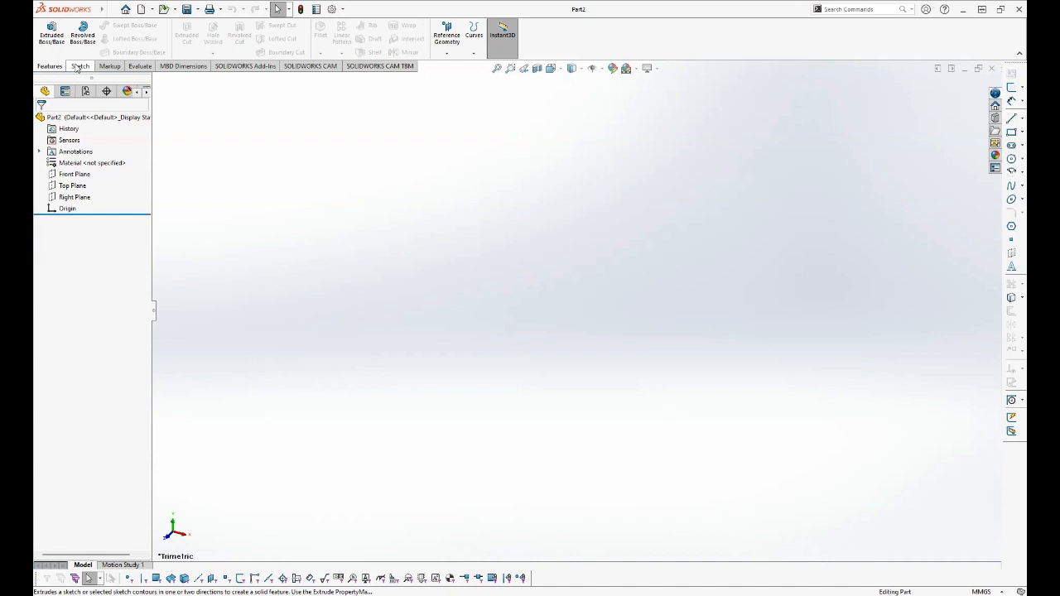
click(79, 67)
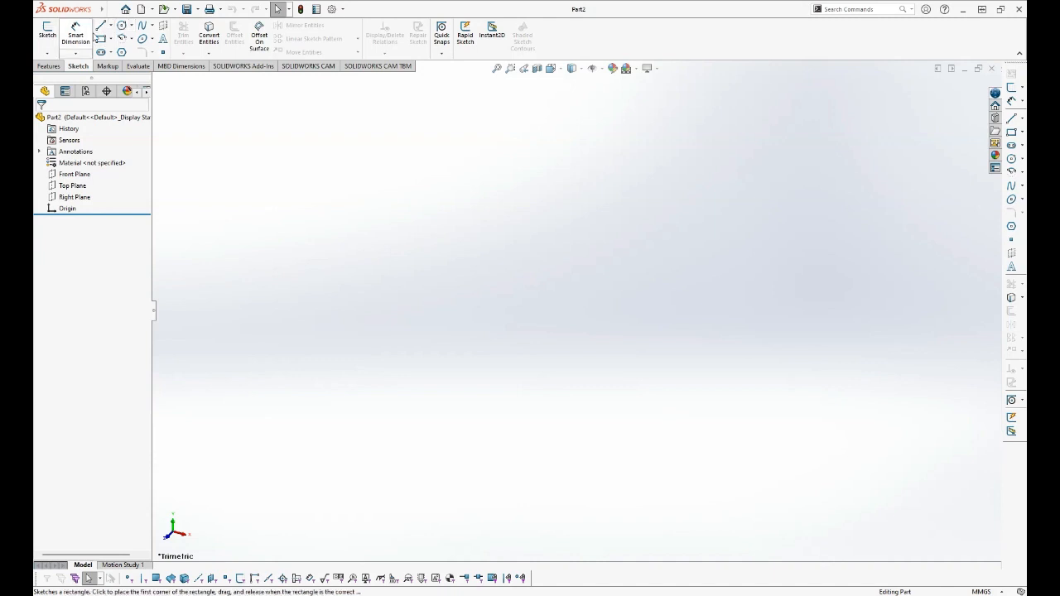
click(49, 66)
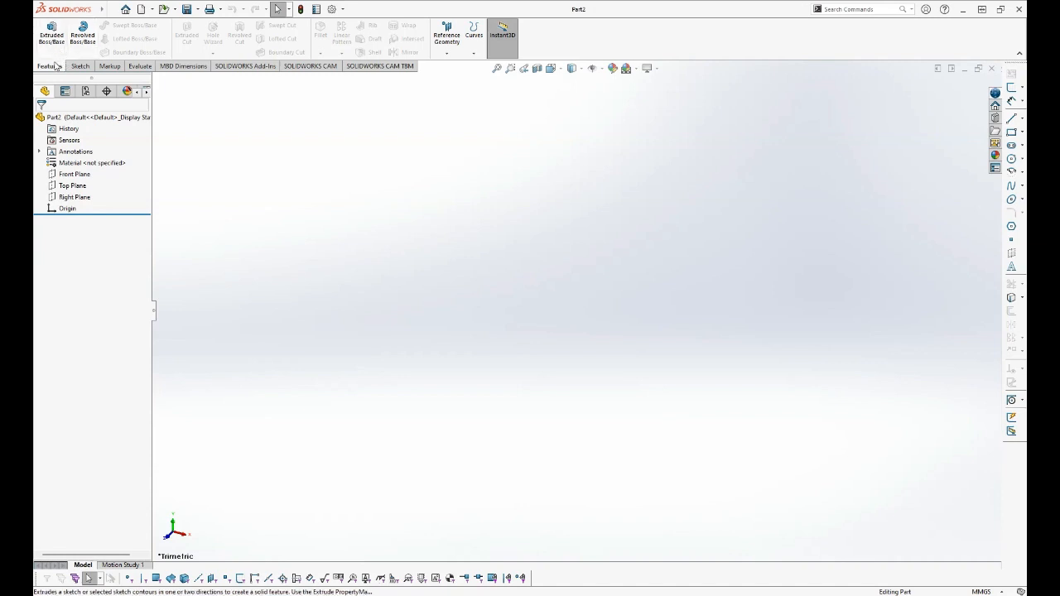
click(75, 67)
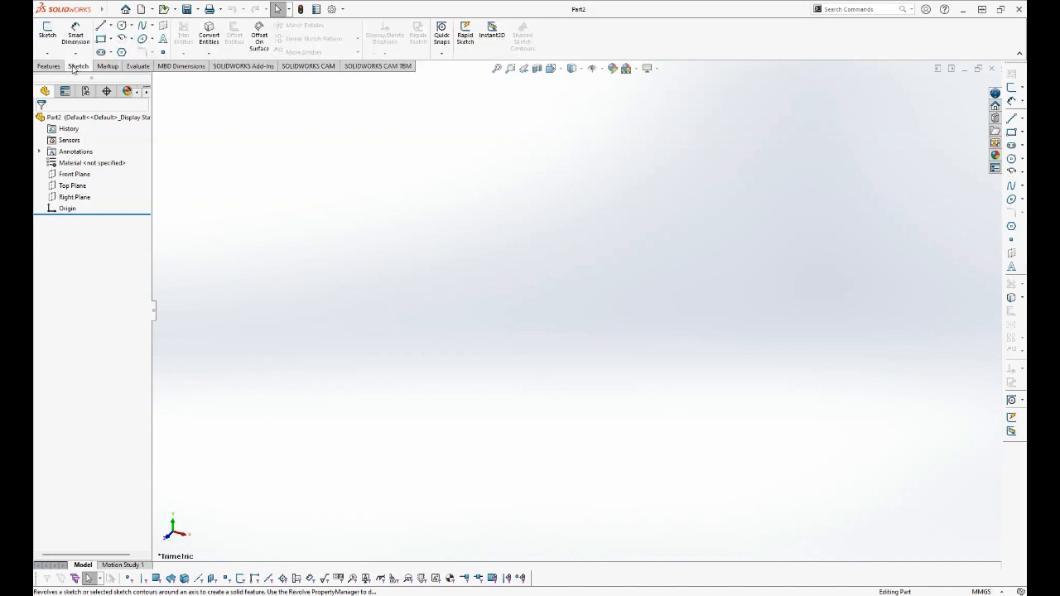
click(50, 67)
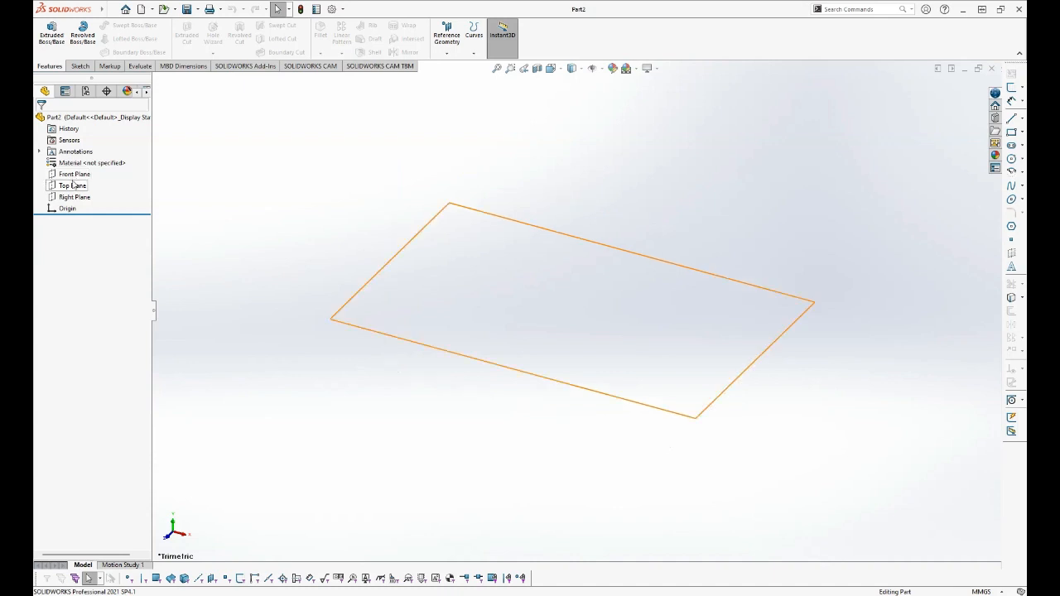
Preview the Front, Top and Right planes one after another.
click(73, 176)
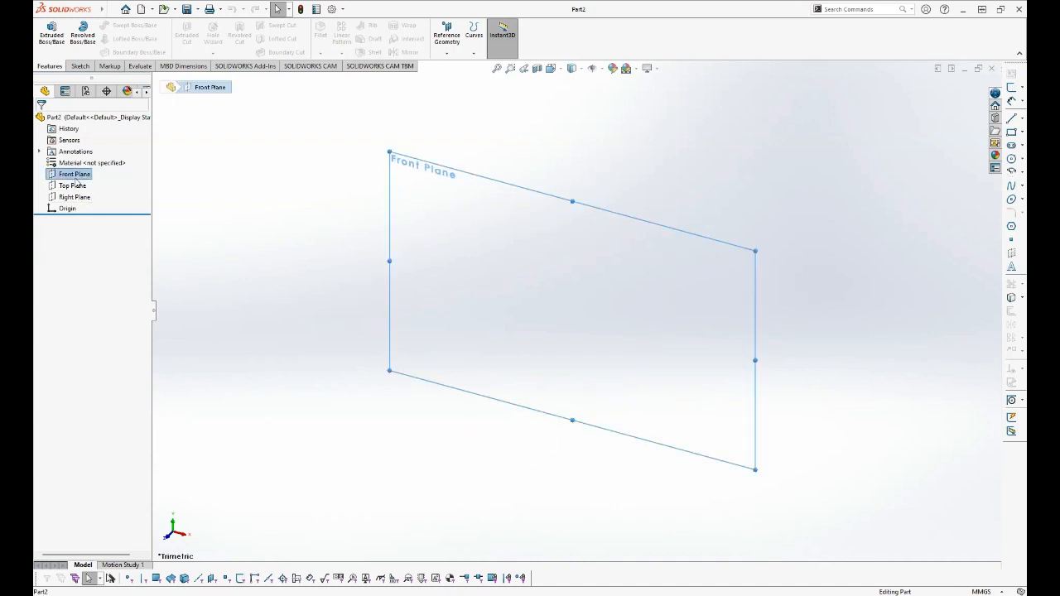
click(73, 186)
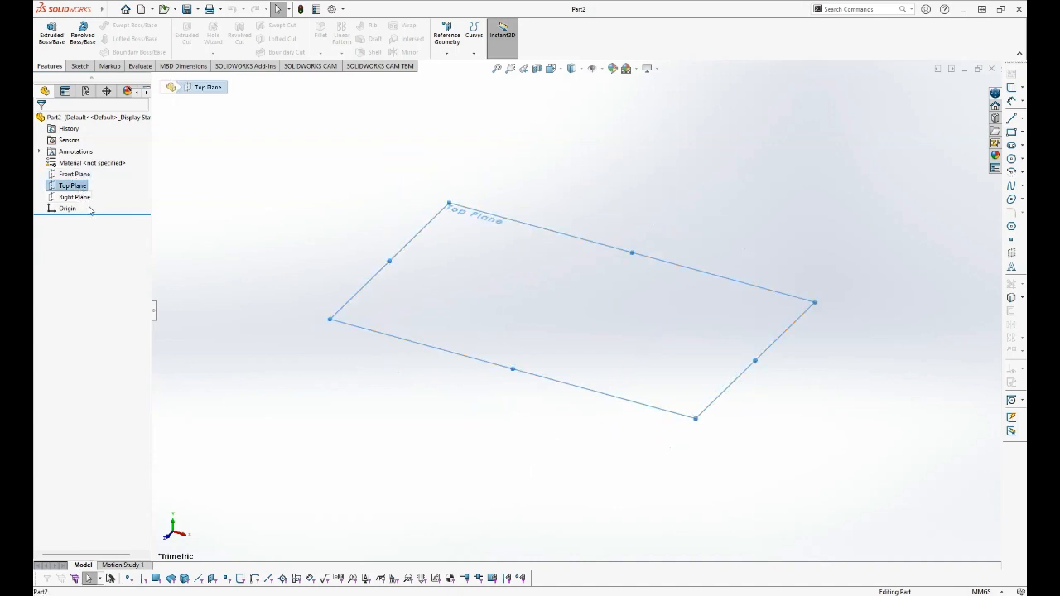
click(76, 197)
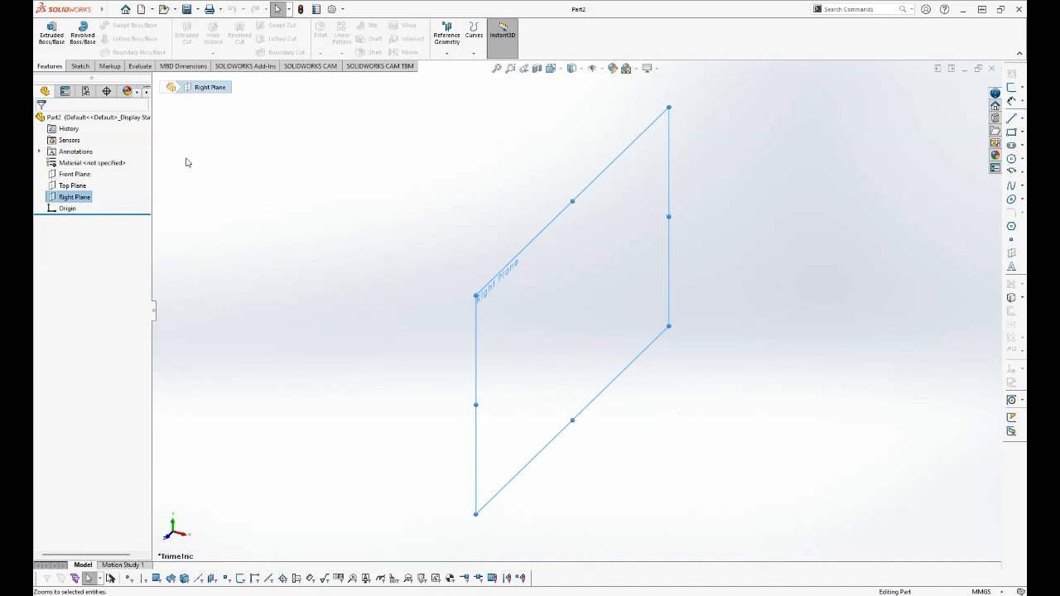
Start a new sketch on the Top Plane.
click(72, 187)
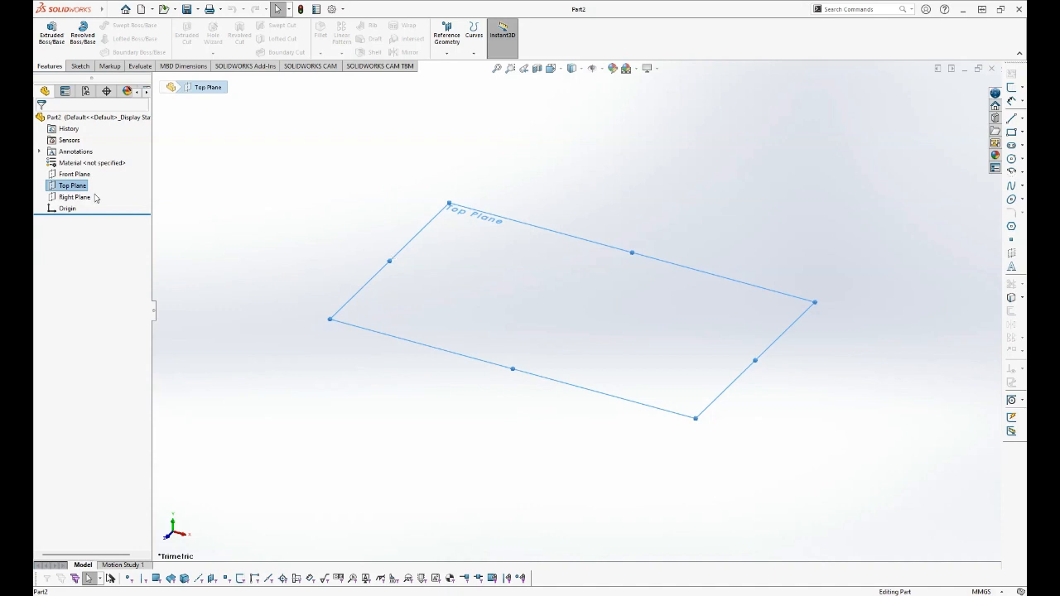
click(80, 66)
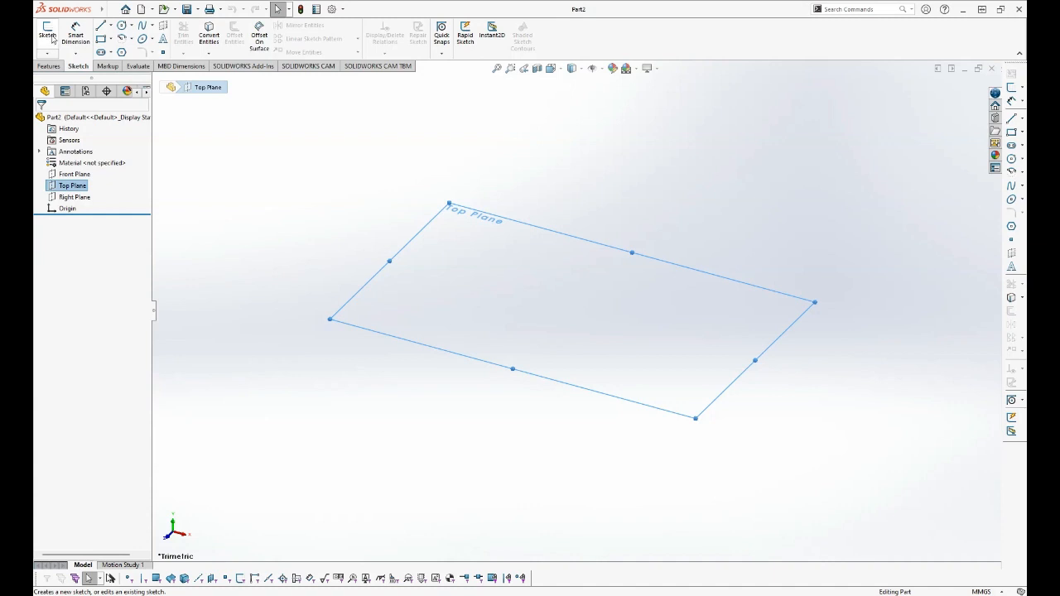
click(48, 33)
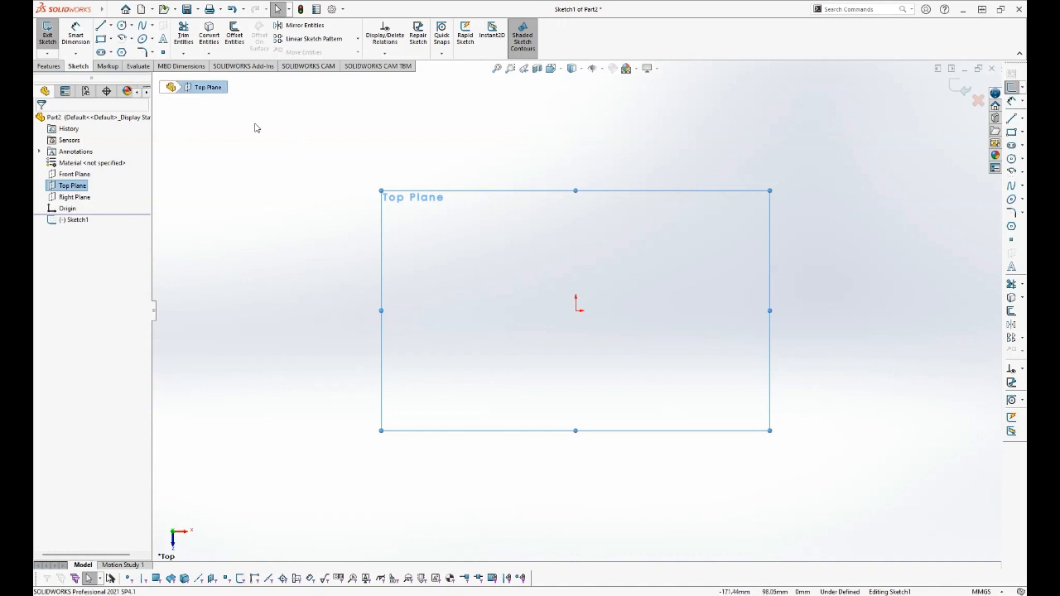
Sketch a corner rectangle starting at the origin, about 68 mm wide and 32 mm high.
click(101, 40)
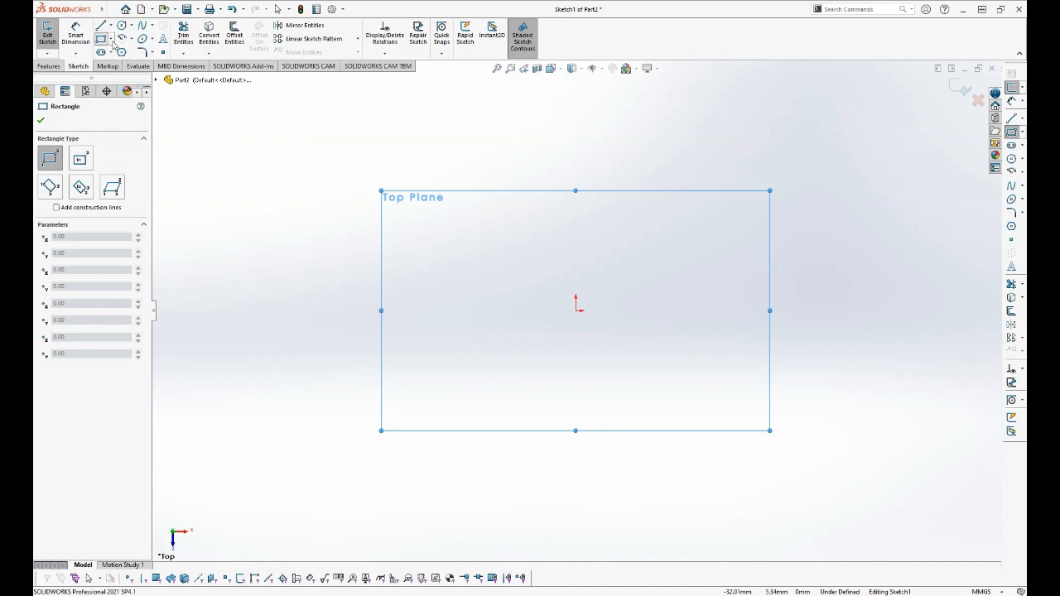
click(576, 311)
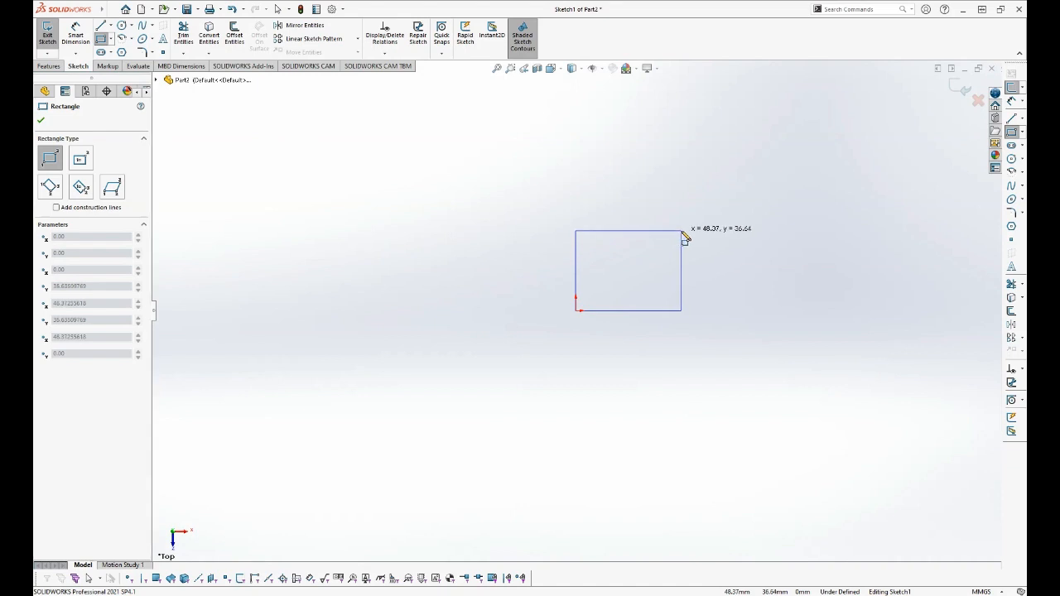
click(705, 224)
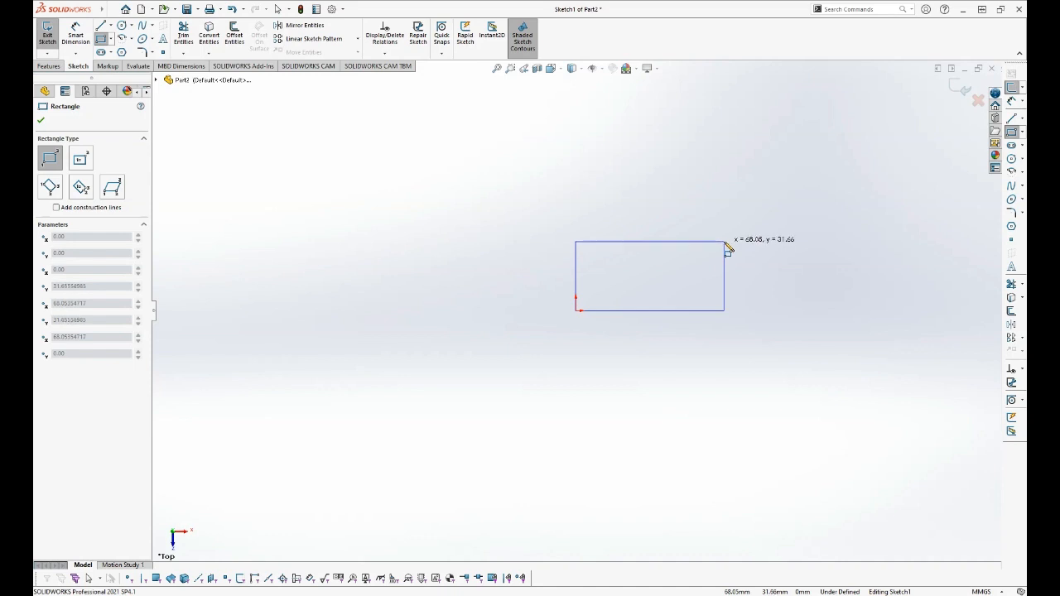
click(724, 242)
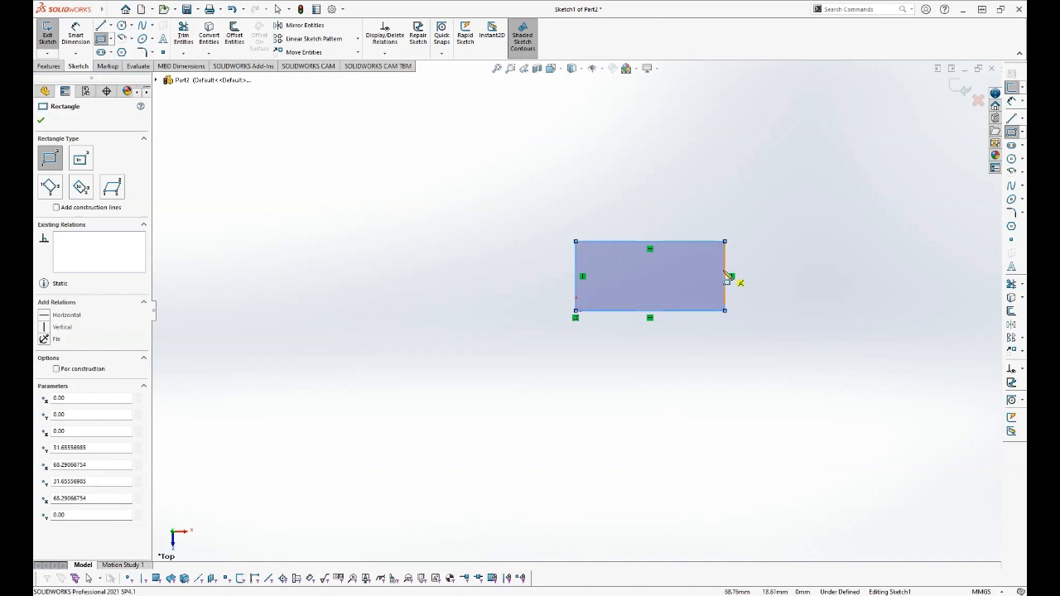
Dimension the rectangle's upper horizontal edge to 50 mm with Smart Dimension.
click(79, 38)
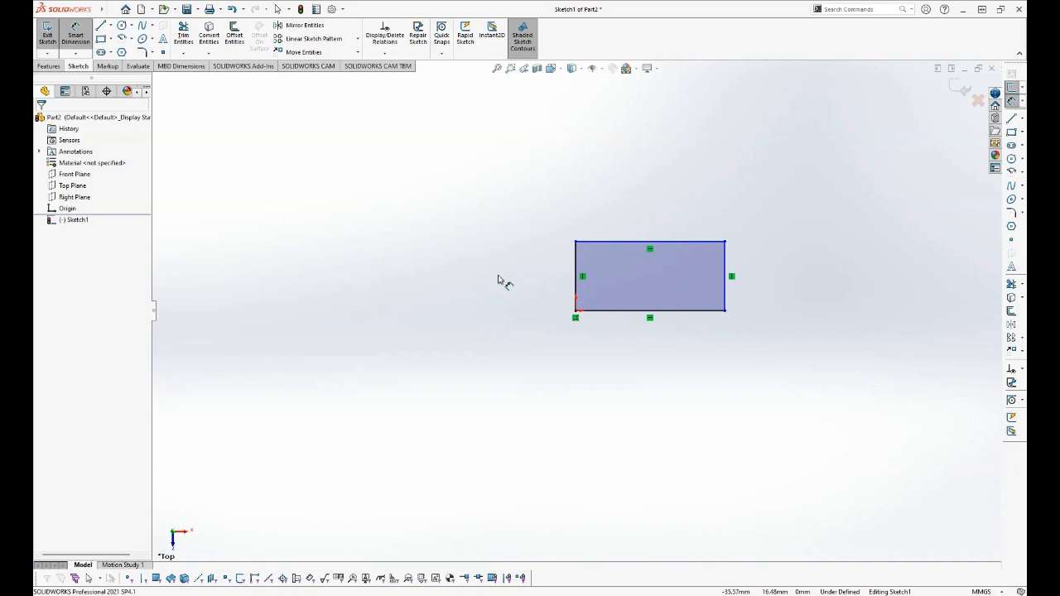
click(631, 241)
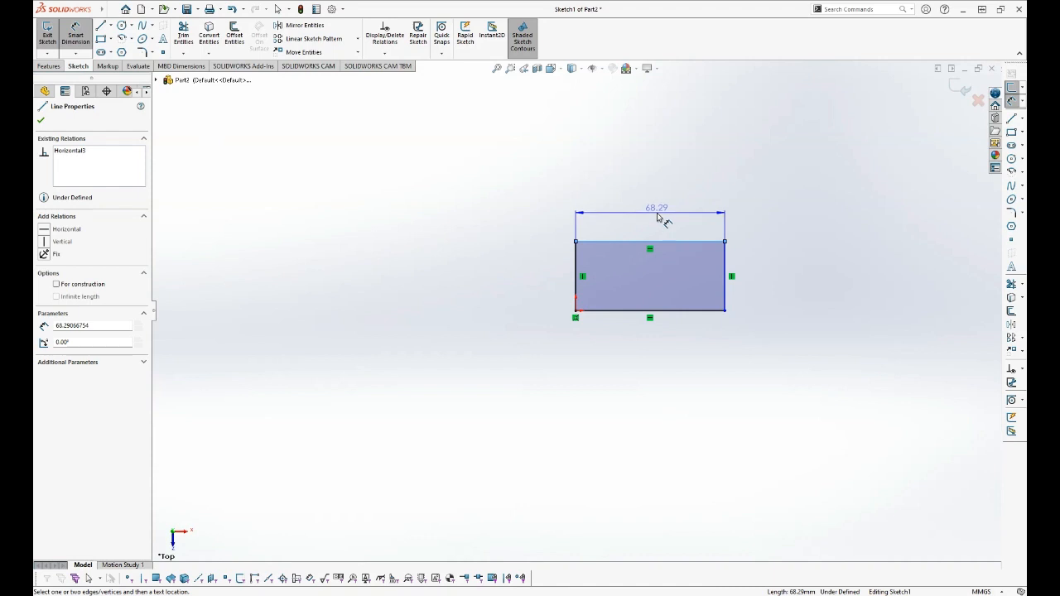
click(658, 217)
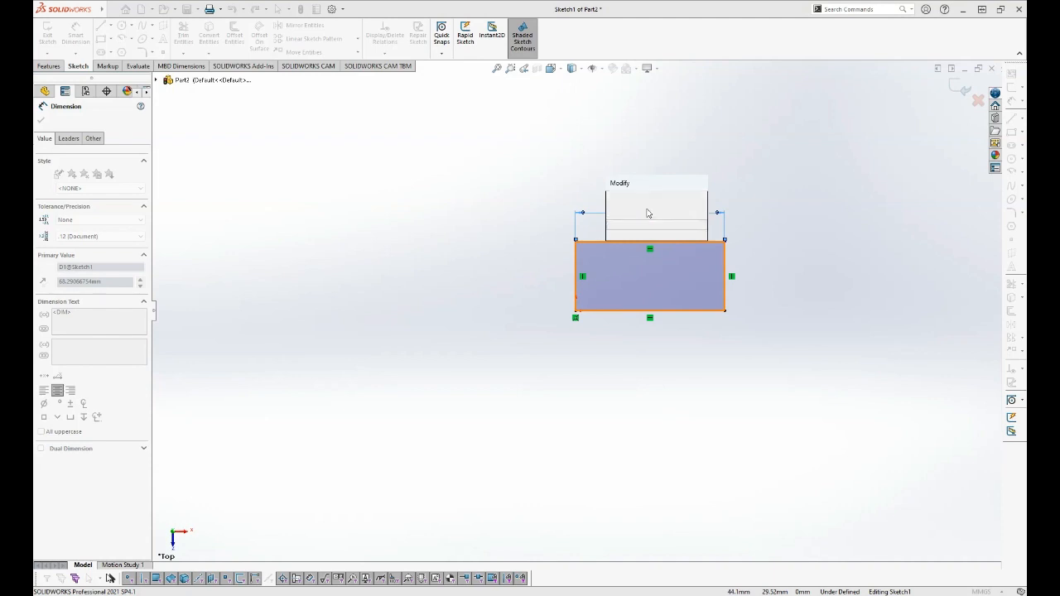
text(50)
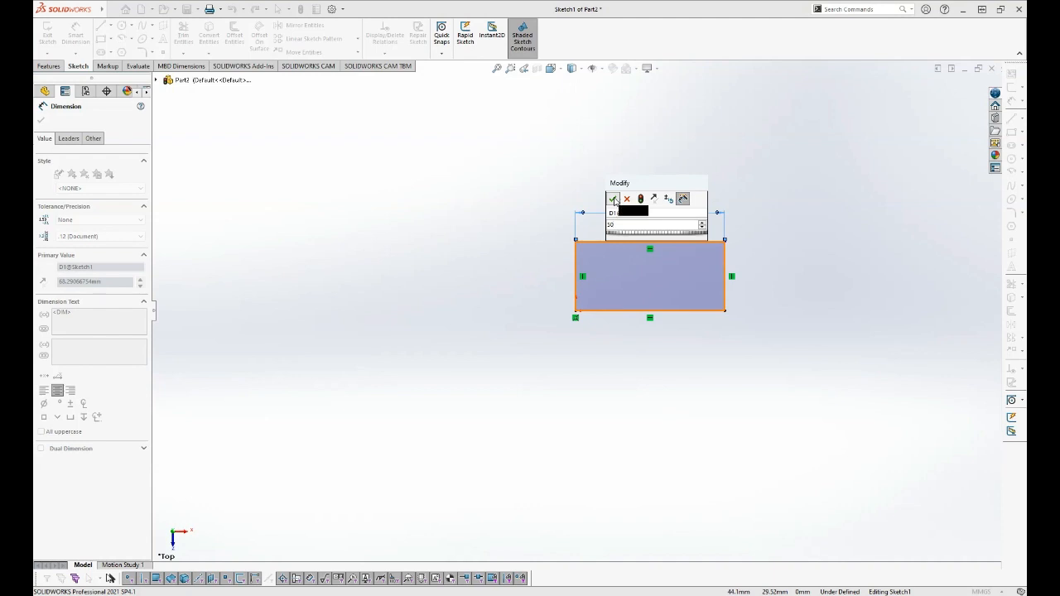
click(613, 200)
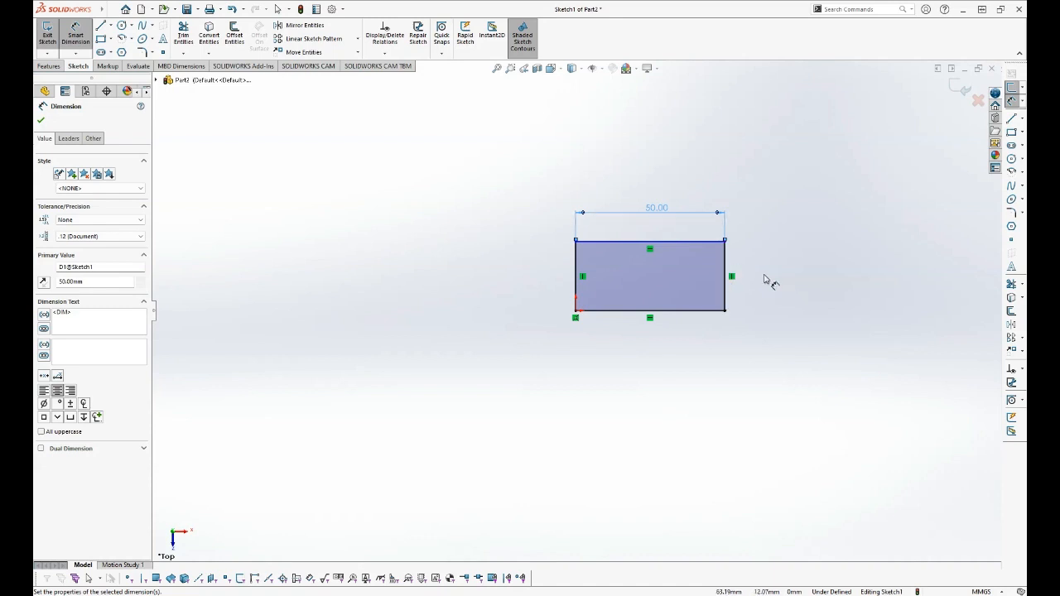
key(Escape)
key(Escape)
Dimension the rectangle's right vertical edge to 20 mm with Smart Dimension.
mouse_move(725, 243)
mouse_down()
mouse_move(734, 251)
mouse_move(687, 256)
mouse_move(700, 287)
mouse_move(716, 221)
mouse_move(715, 238)
mouse_up()
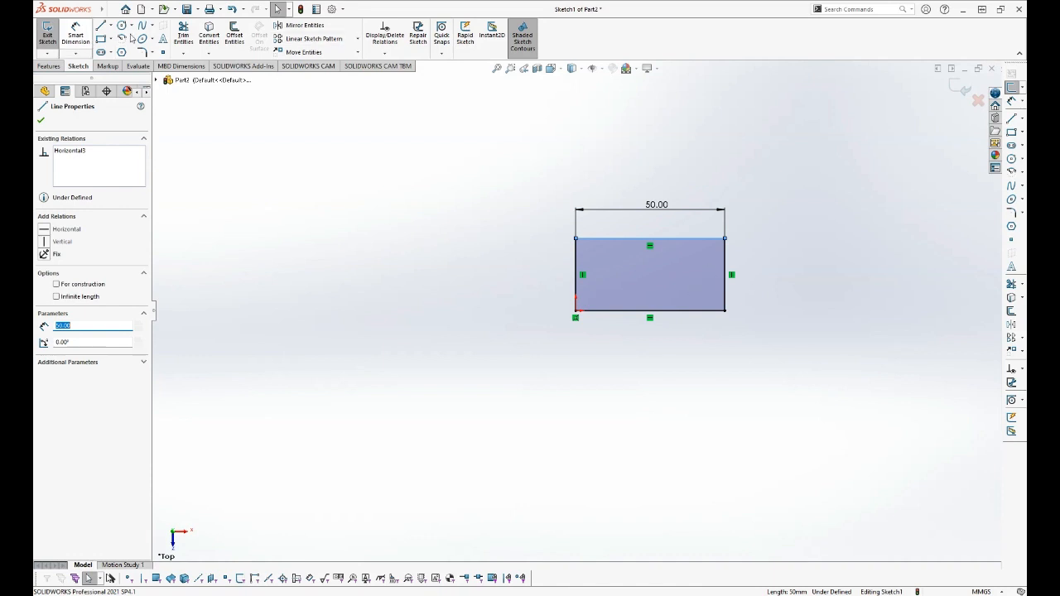
click(75, 33)
click(726, 271)
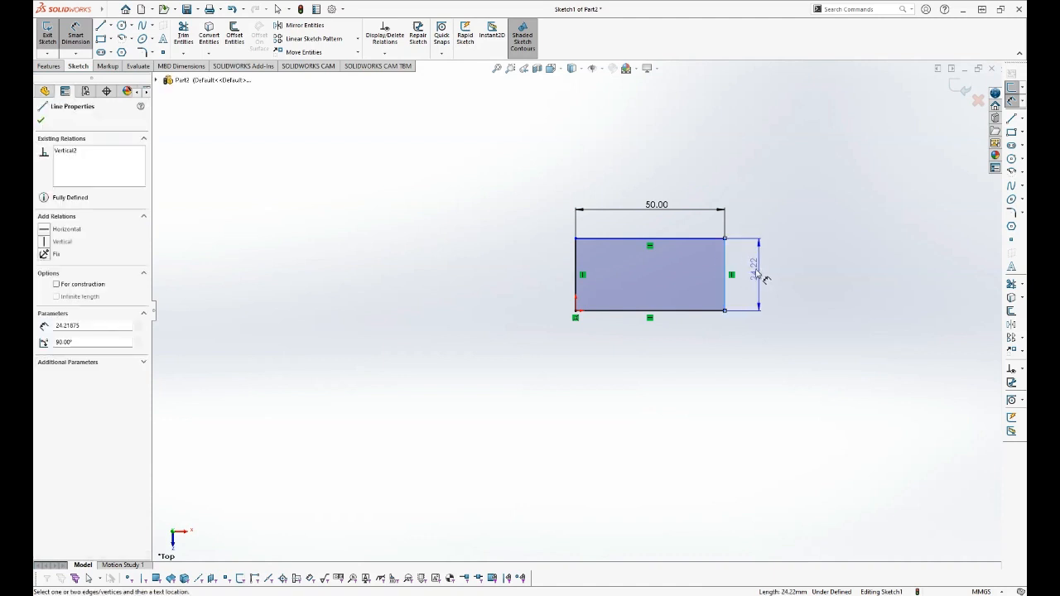
click(758, 274)
text(20)
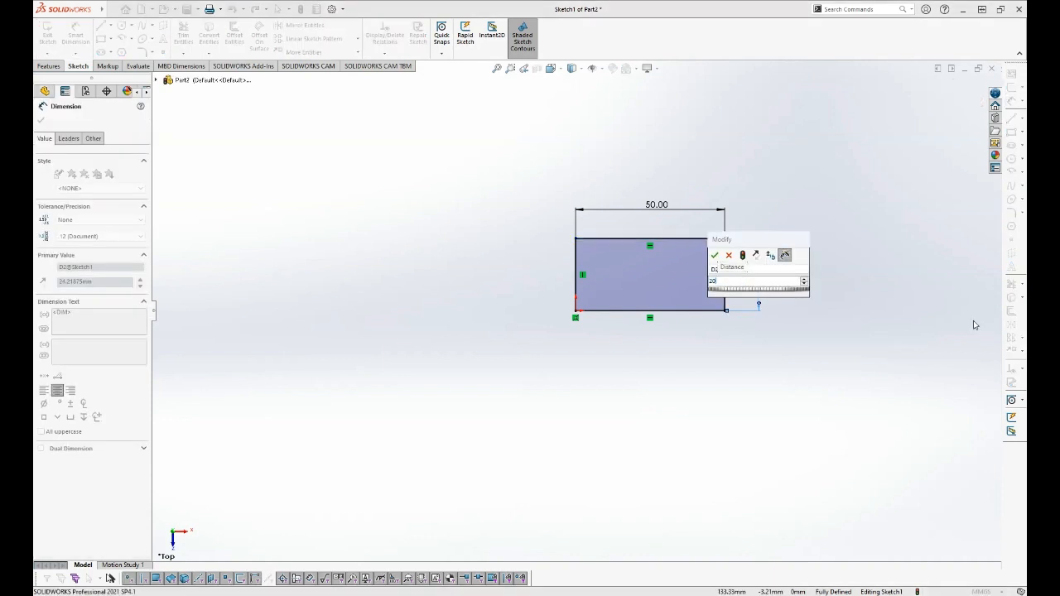
click(716, 257)
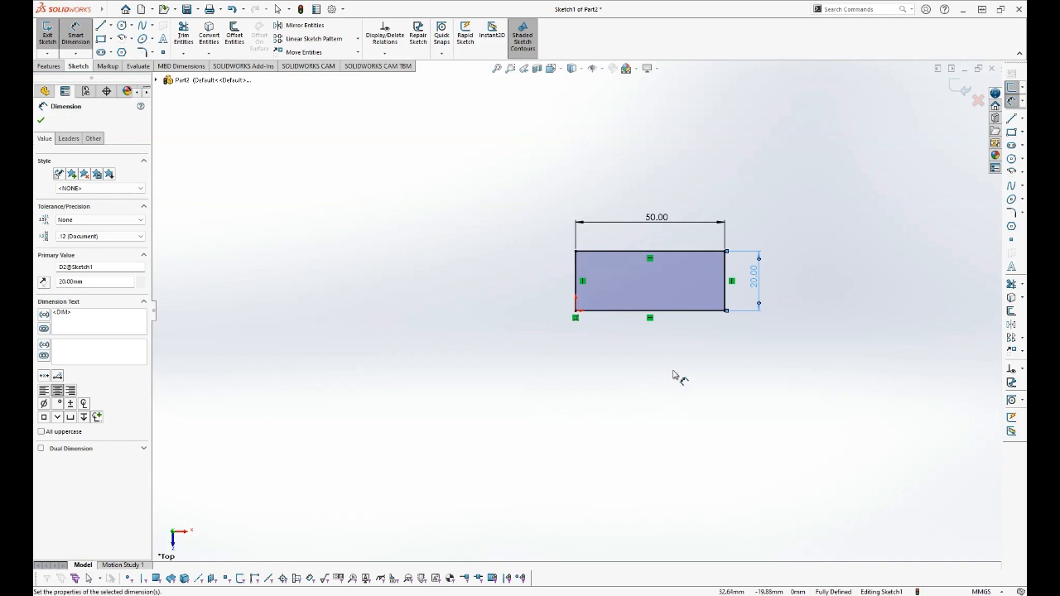
key(Escape)
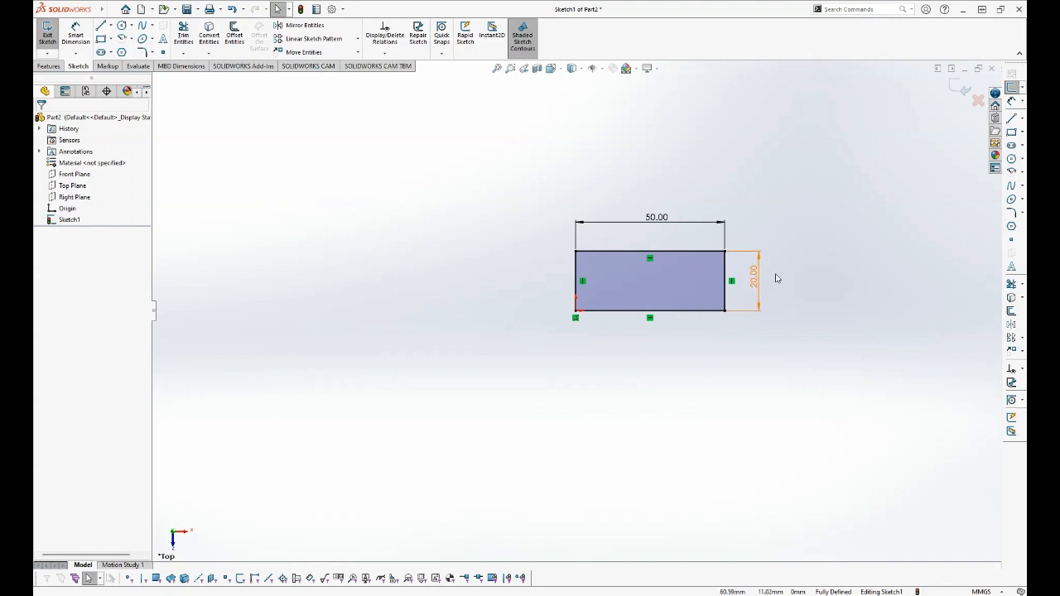
Exit the sketch while keeping the rectangle, and bring up the solid feature commands.
click(979, 102)
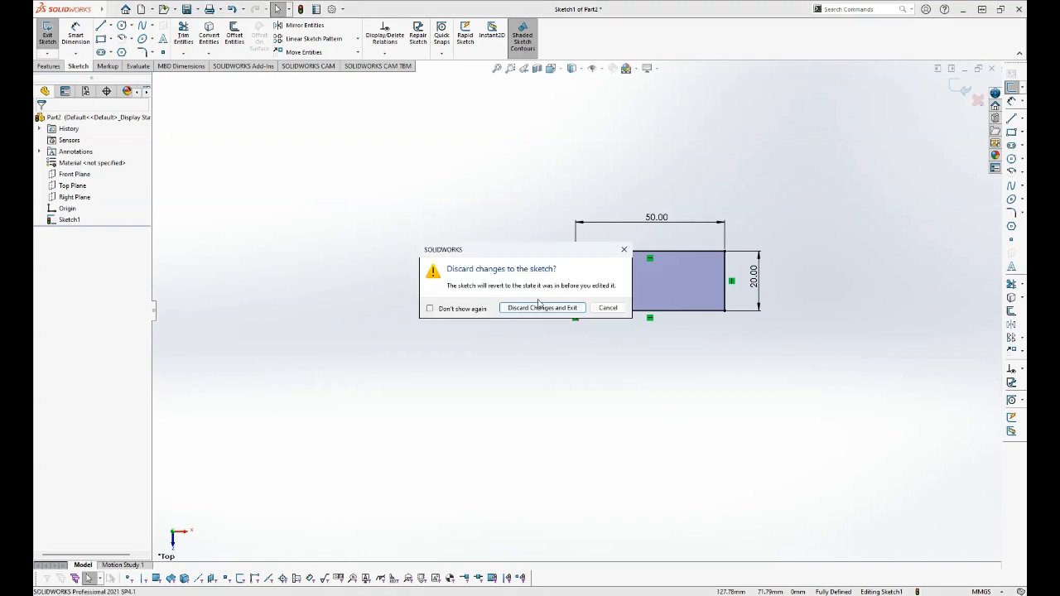
click(609, 309)
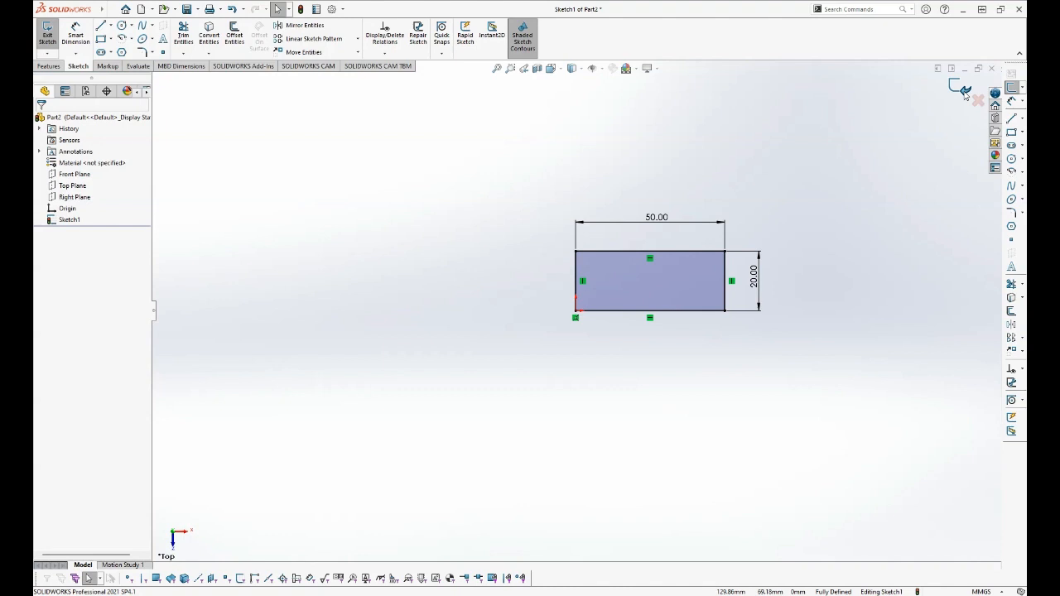
click(965, 95)
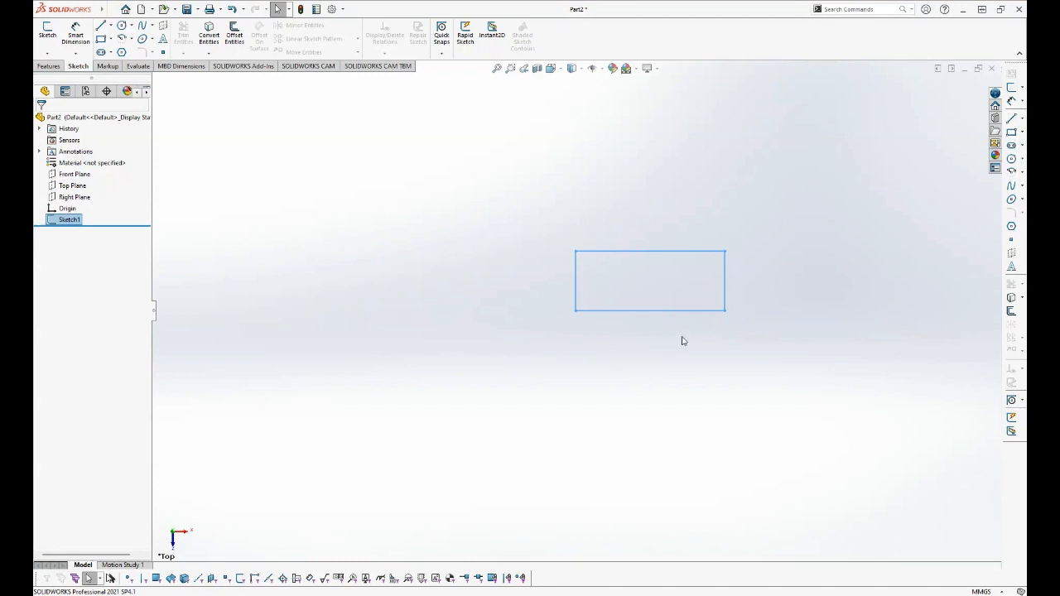
click(48, 66)
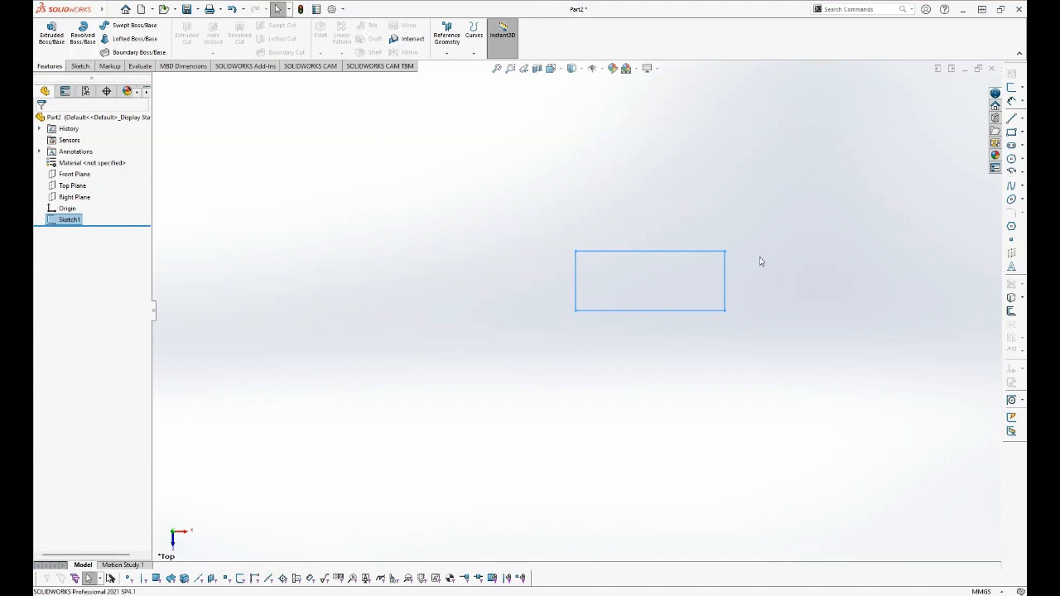
Extrude the rectangle sketch upward as a solid block with a blind depth of 15 mm.
click(47, 41)
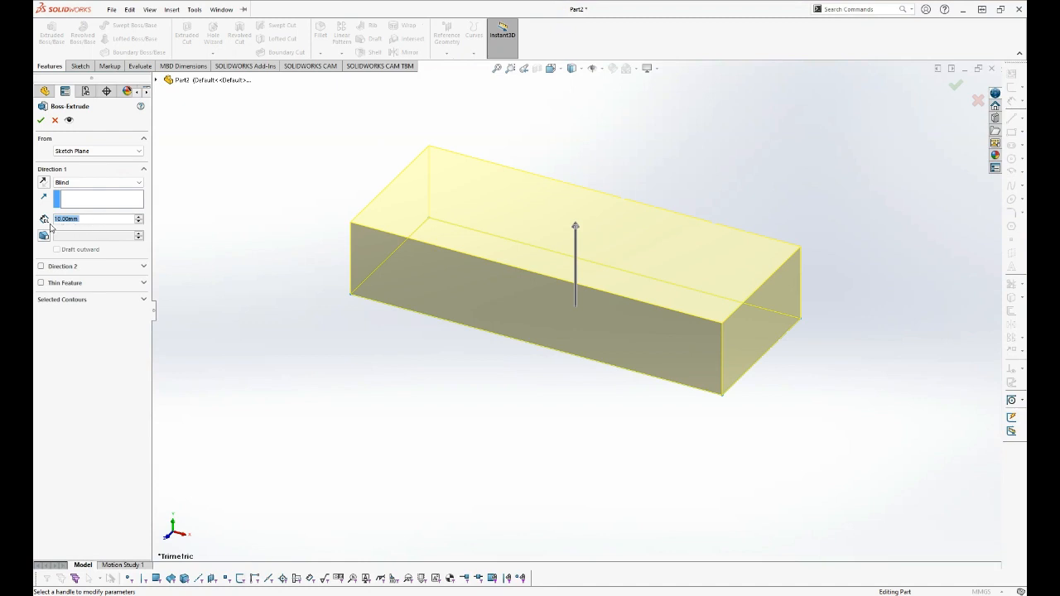
text(15)
key(Return)
click(41, 123)
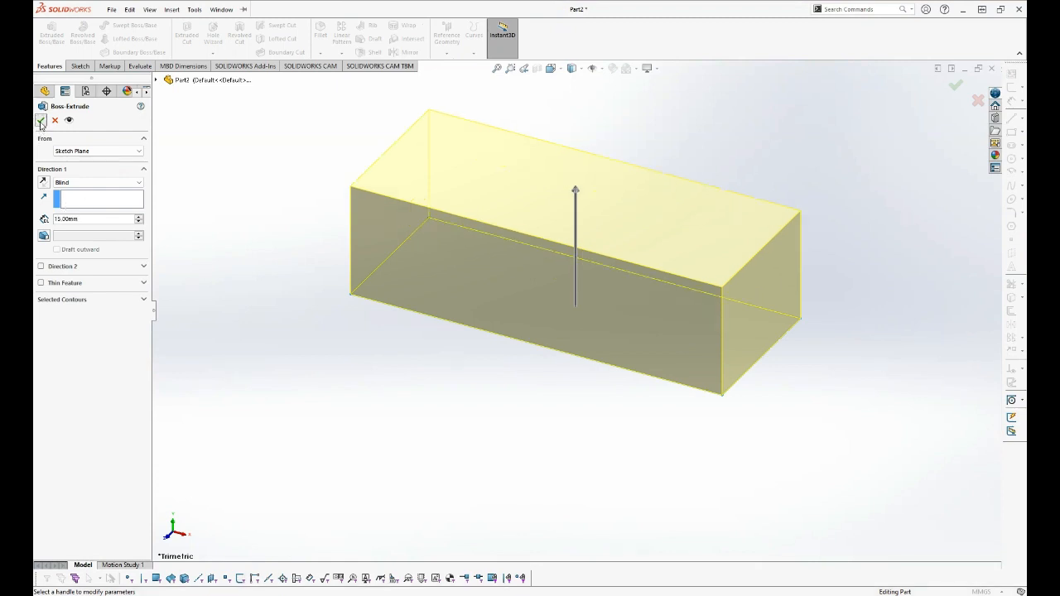
scroll(584, 378, up, 2)
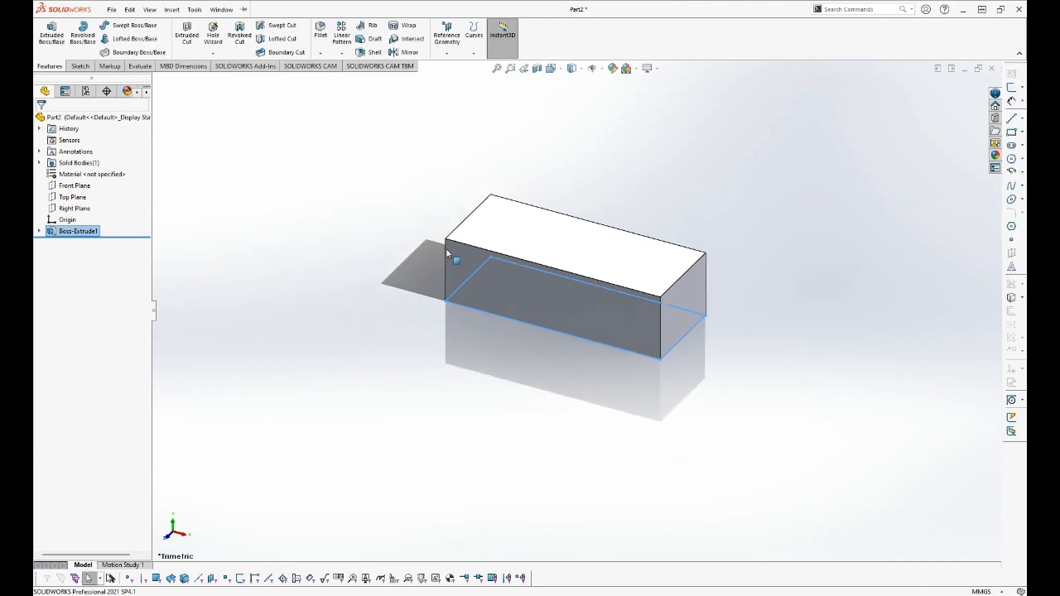
click(394, 238)
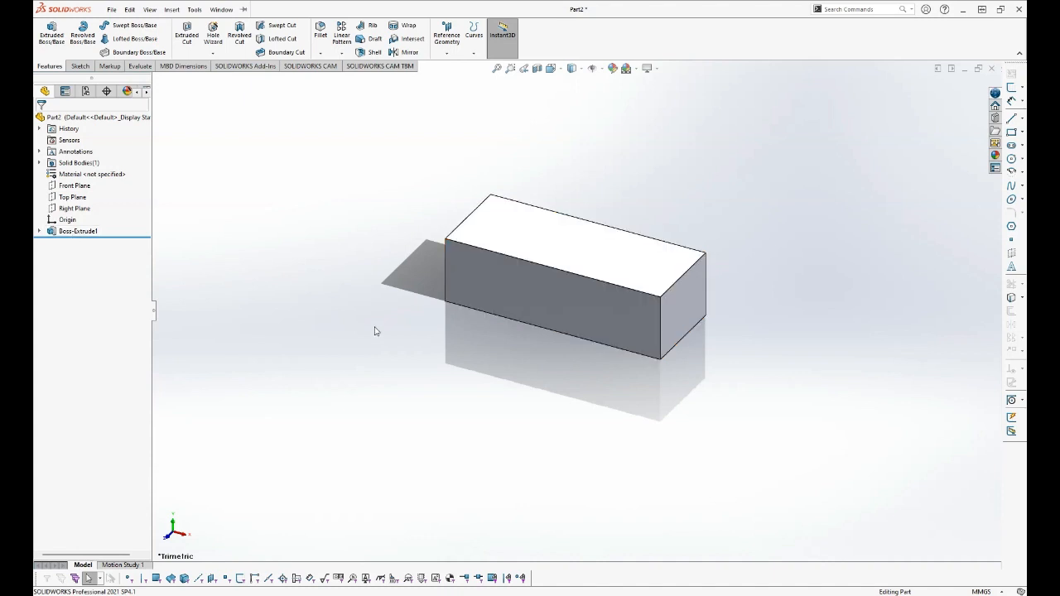
click(543, 298)
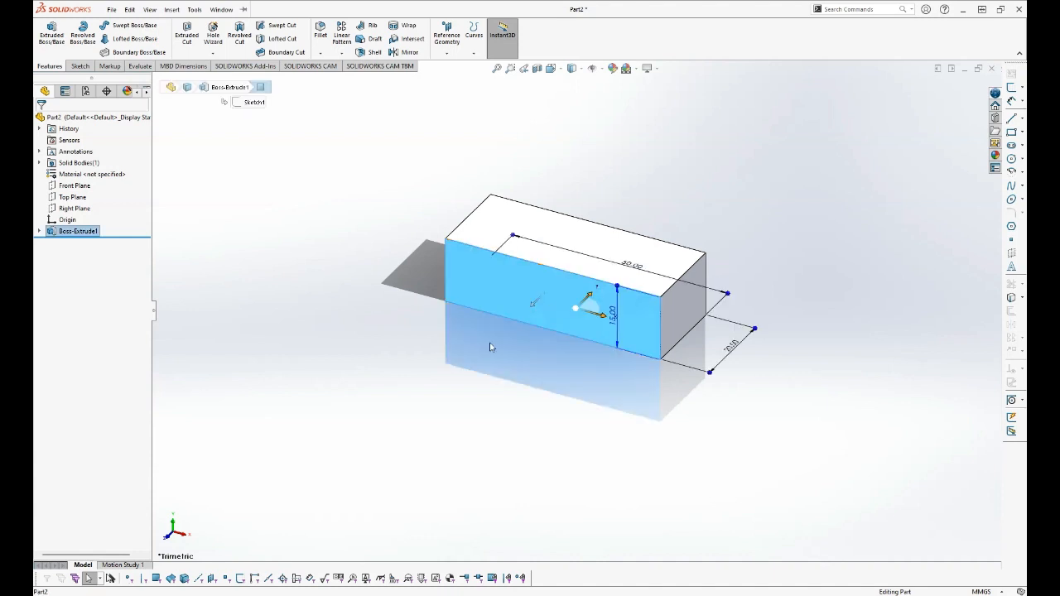
click(490, 347)
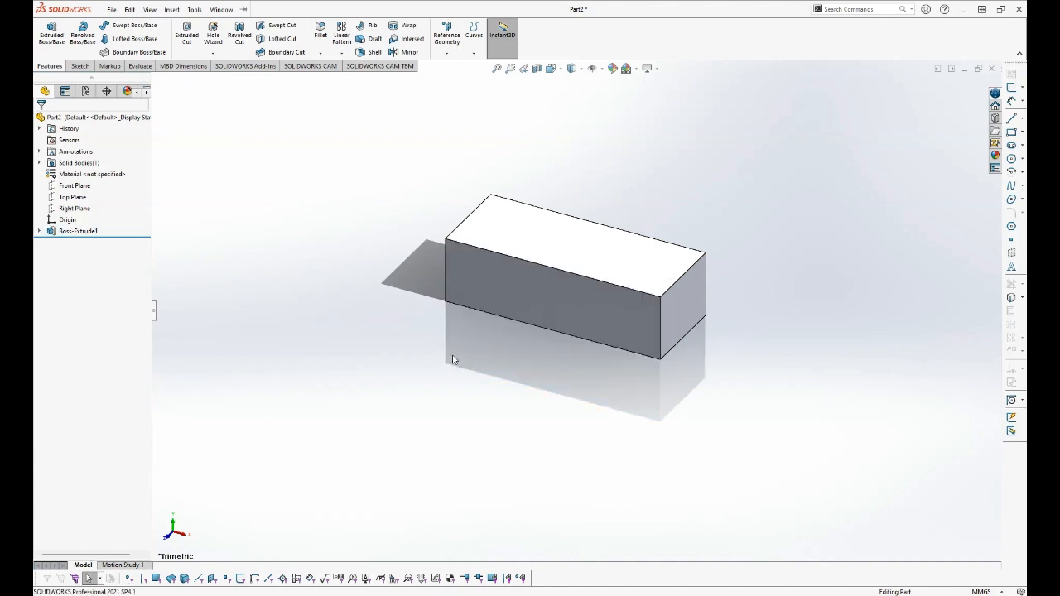
click(581, 305)
key(Escape)
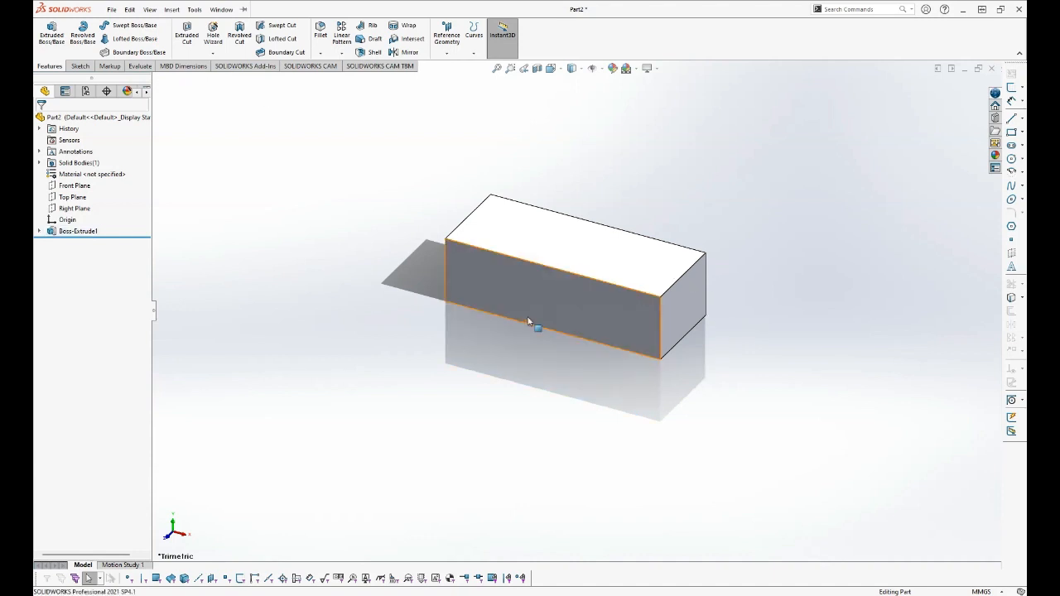